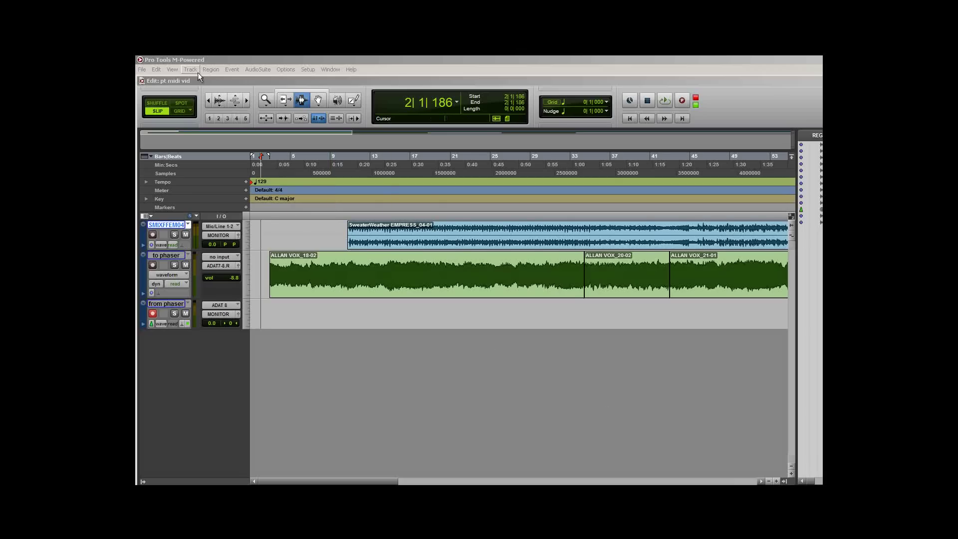
# Create a new MIDI track, MIDI 1, from Track > New
pyautogui.click(190, 69)
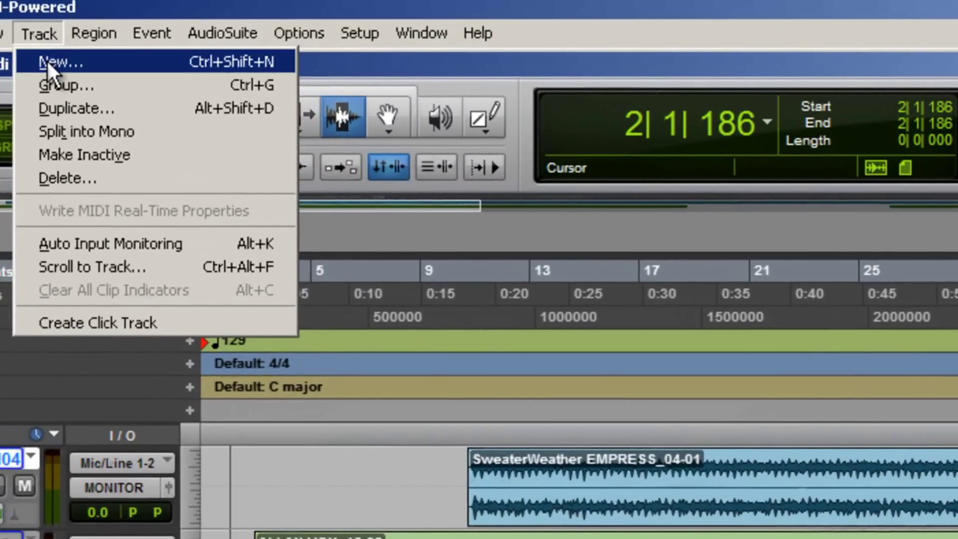
pyautogui.click(46, 60)
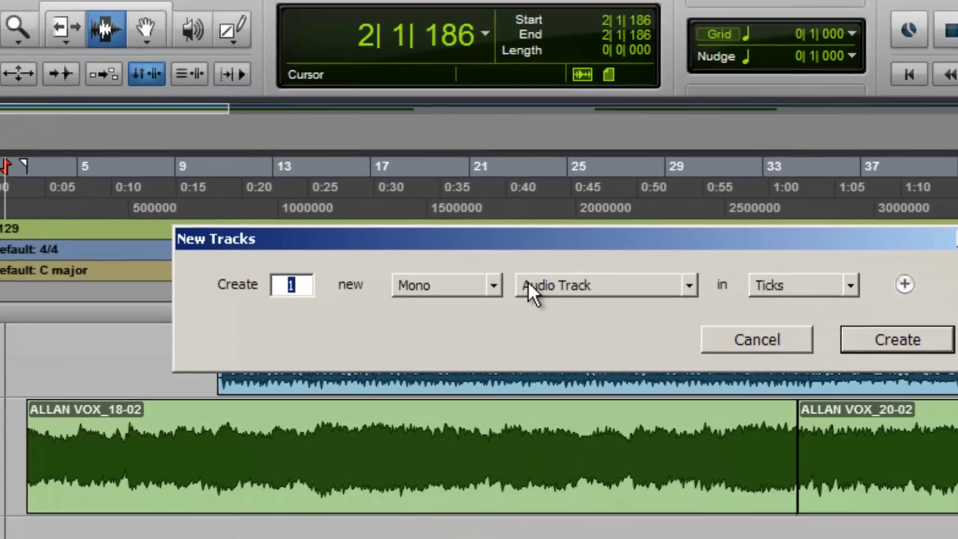
pyautogui.click(804, 399)
pyautogui.click(404, 291)
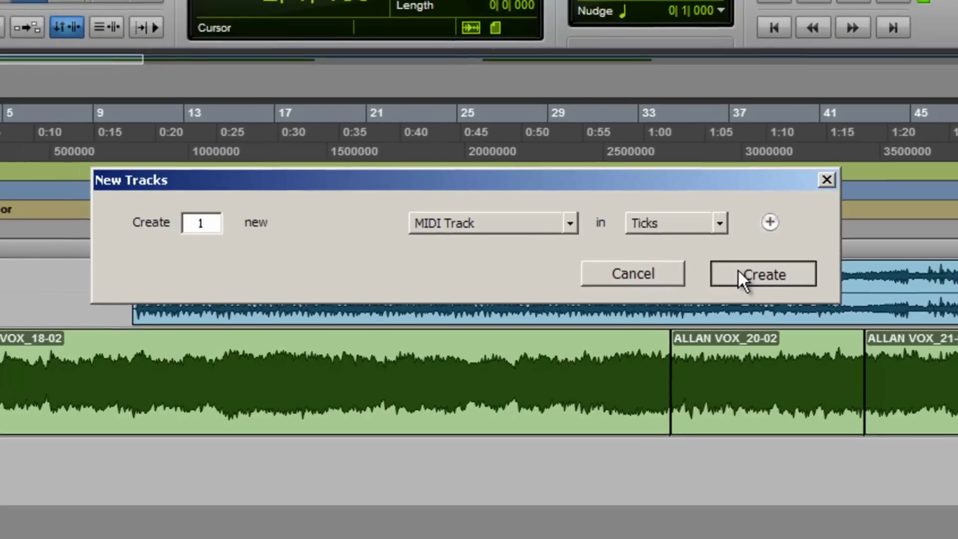
pyautogui.click(738, 272)
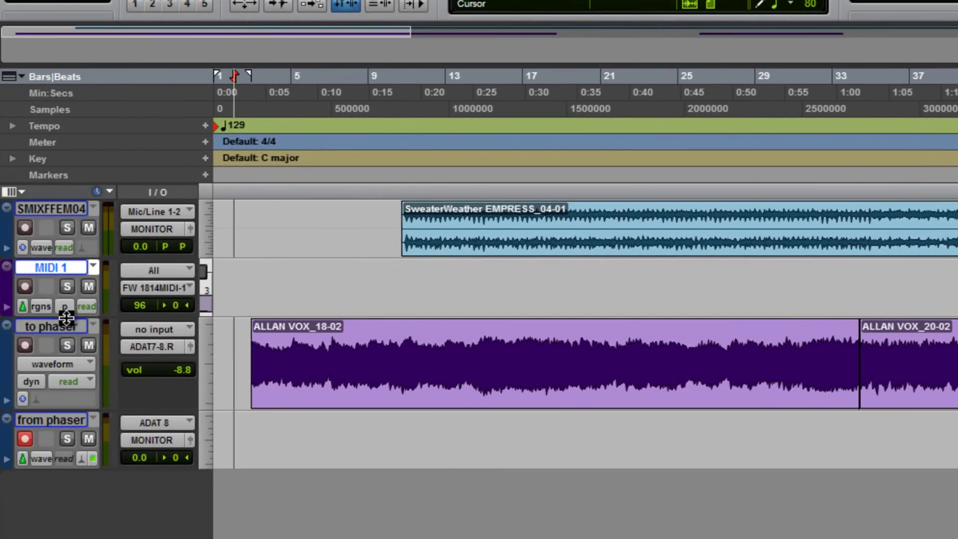
# Make MIDI 1 much taller and route its output to FW 1814 MIDI channel 1
pyautogui.moveTo(68, 313); pyautogui.dragTo(62, 422)
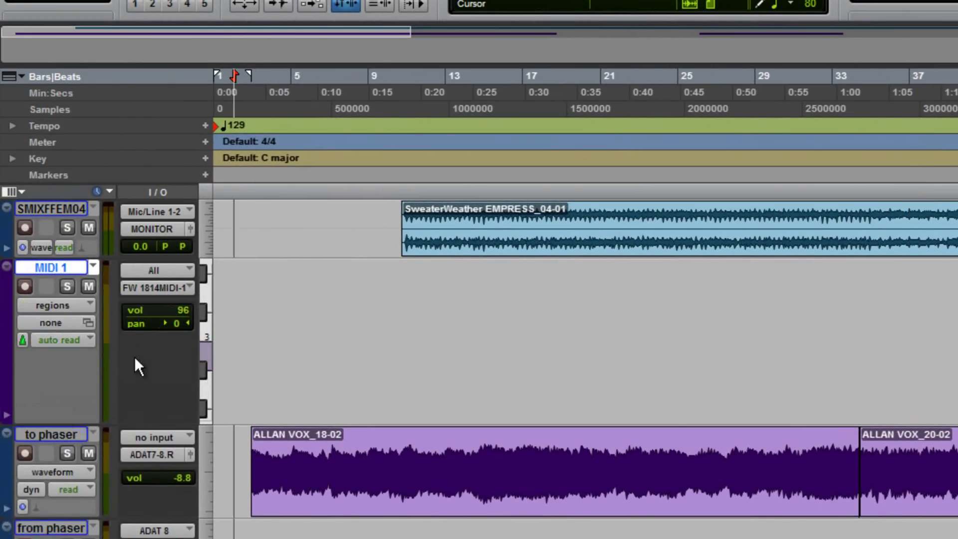
pyautogui.click(158, 288)
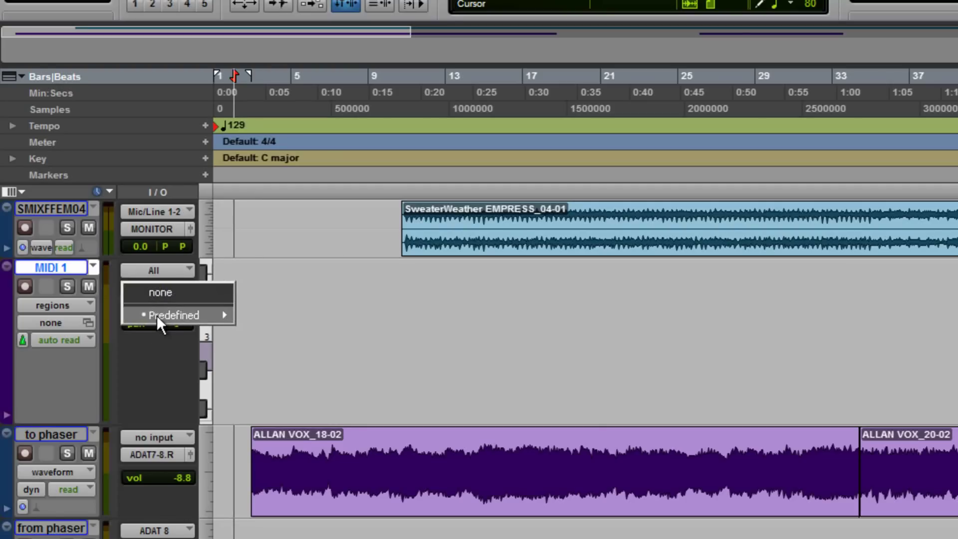
pyautogui.moveTo(157, 315)
pyautogui.moveTo(303, 314)
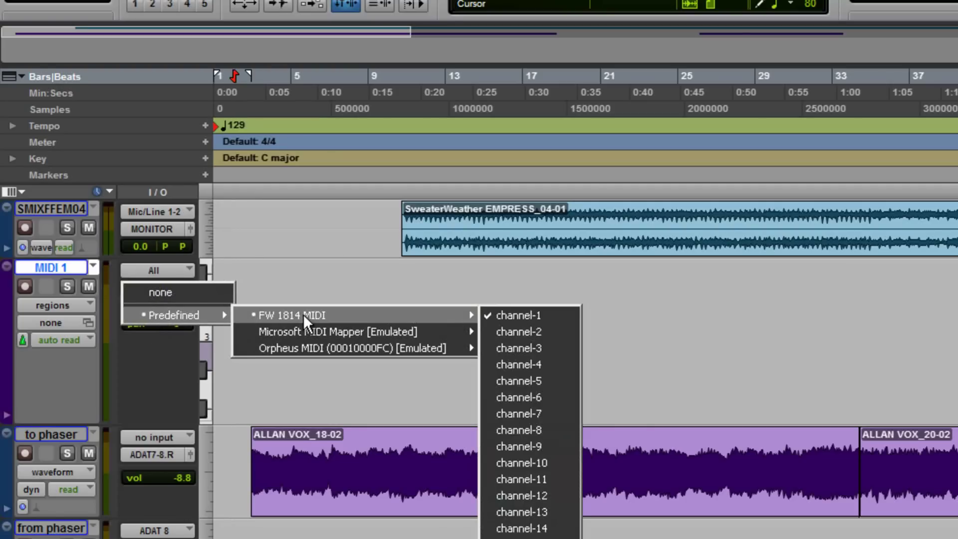
pyautogui.click(499, 316)
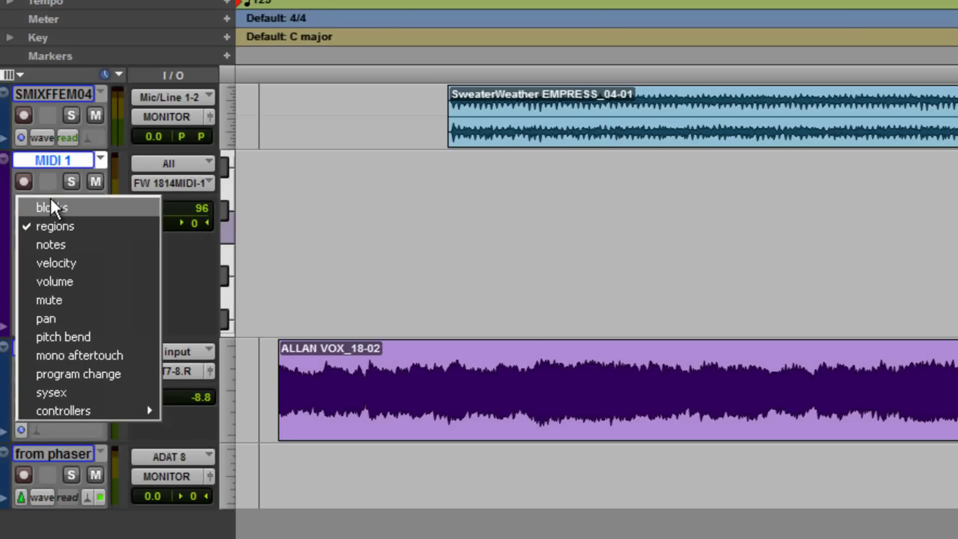
# Add balance LSB (40) from Controllers 33-63 to MIDI 1's automated controllers
pyautogui.moveTo(65, 409)
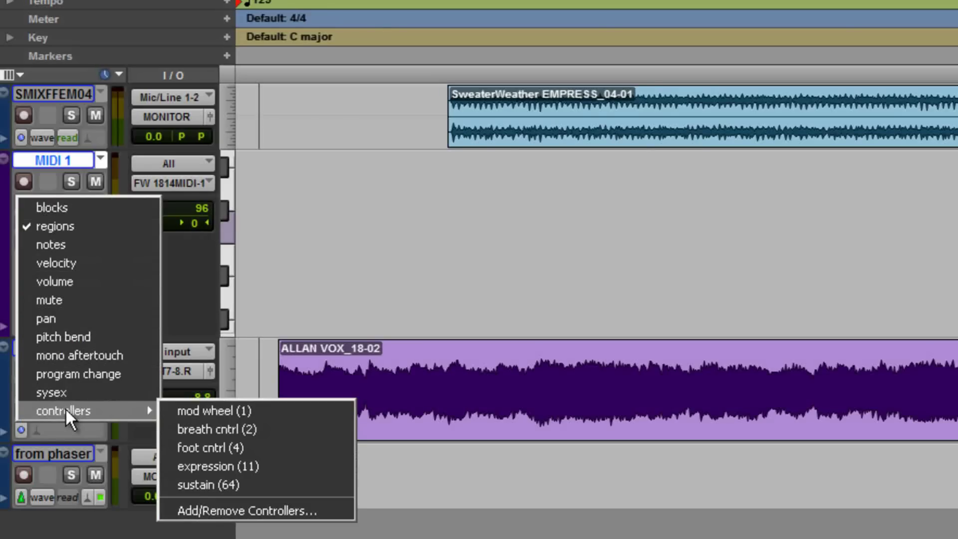
pyautogui.click(223, 511)
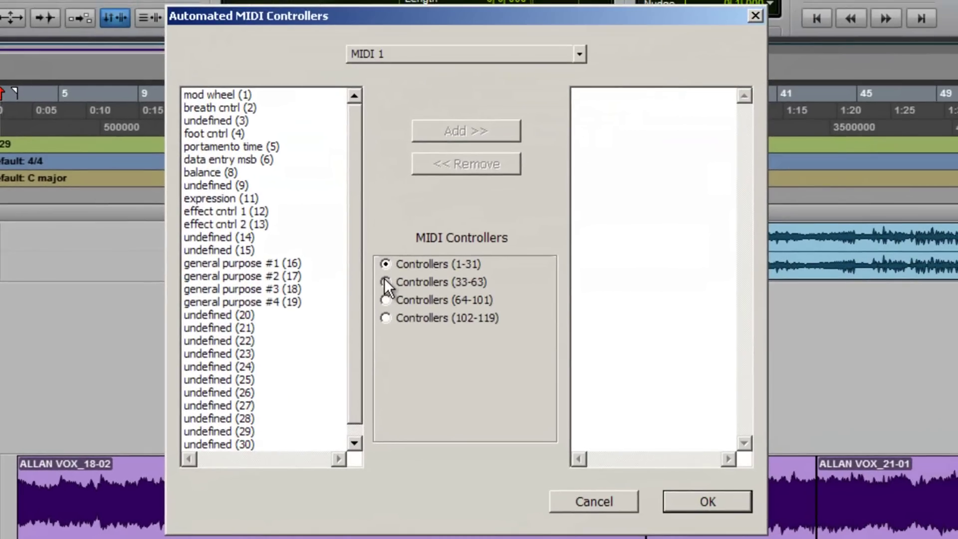
pyautogui.click(386, 282)
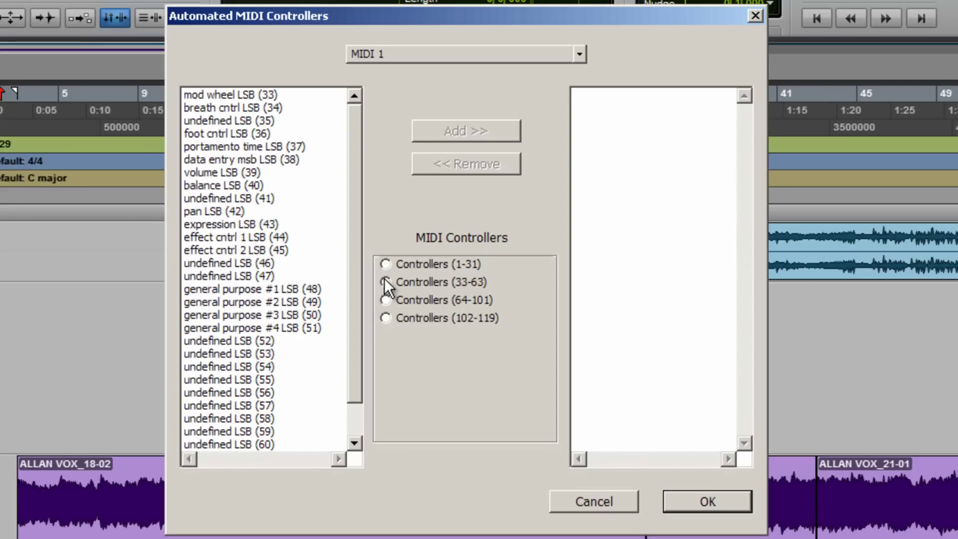
pyautogui.click(239, 184)
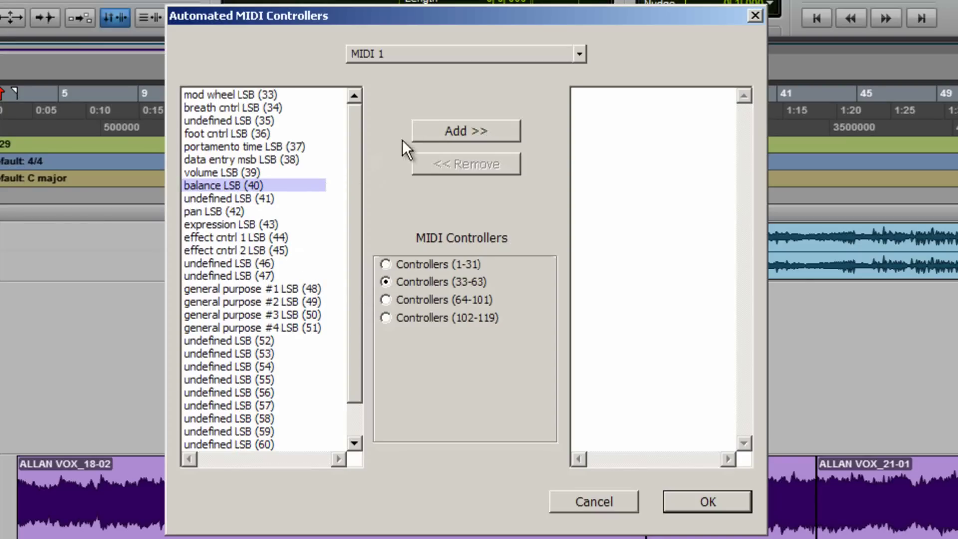
pyautogui.click(432, 126)
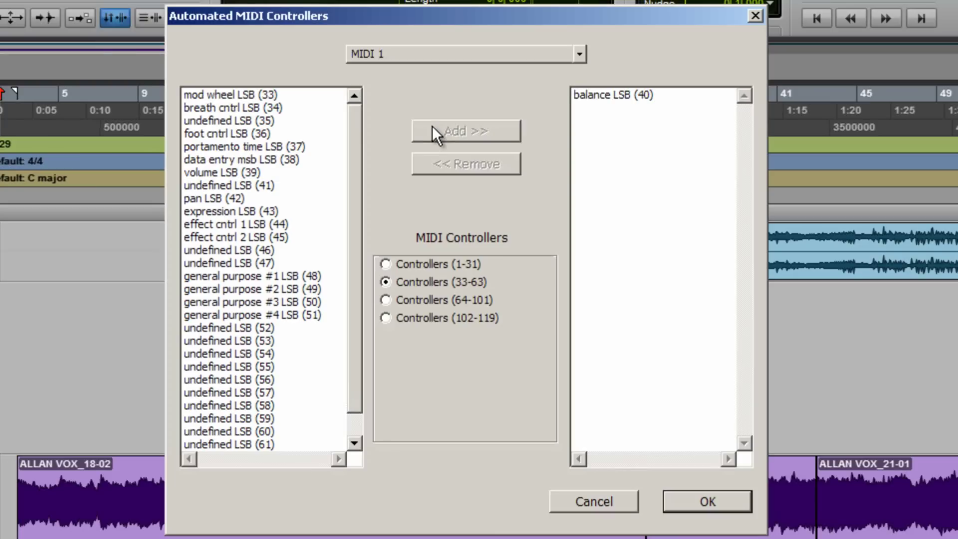
pyautogui.click(695, 498)
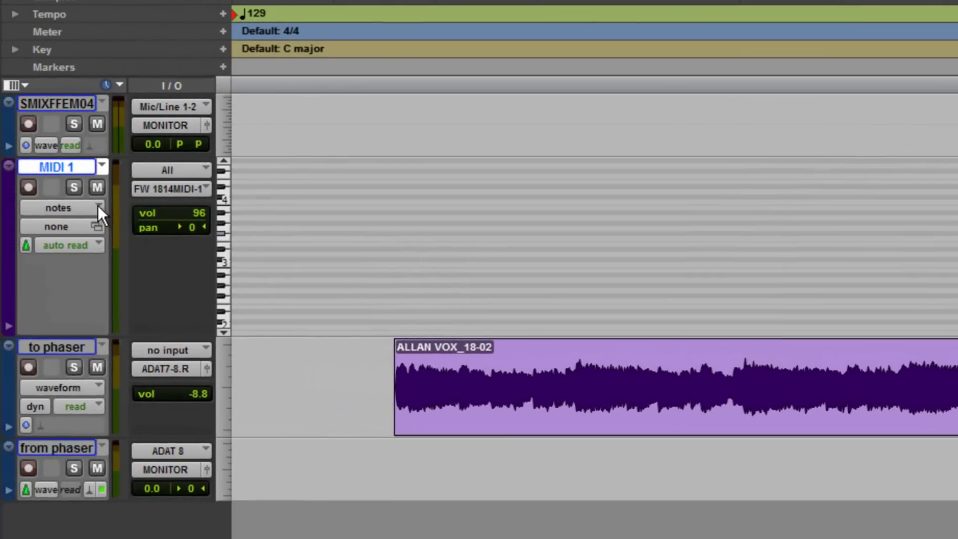
# Switch MIDI 1's view to the balance LSB (40) controller lane
pyautogui.click(98, 206)
pyautogui.moveTo(118, 405)
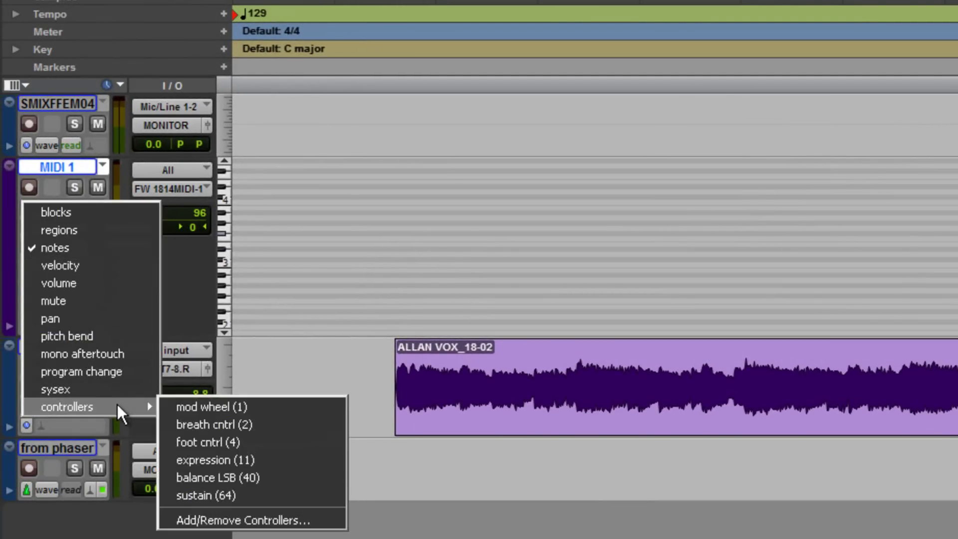
pyautogui.click(220, 475)
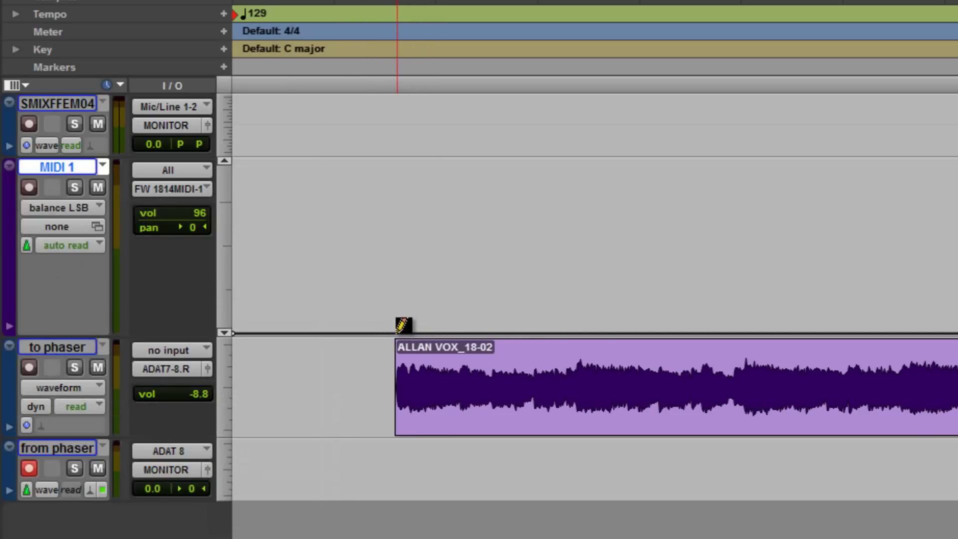
# Draw a ramp rising to 127 and a line falling from the top, then reset playback start
pyautogui.moveTo(397, 331)
pyautogui.mouseDown()
pyautogui.moveTo(559, 262)
pyautogui.moveTo(742, 158)
pyautogui.mouseUp()
pyautogui.moveTo(352, 150)
pyautogui.mouseDown()
pyautogui.moveTo(580, 272)
pyautogui.moveTo(629, 306)
pyautogui.moveTo(632, 321)
pyautogui.moveTo(635, 151)
pyautogui.moveTo(840, 312)
pyautogui.moveTo(874, 317)
pyautogui.mouseUp()
pyautogui.moveTo(79, 4); pyautogui.dragTo(21, 3)
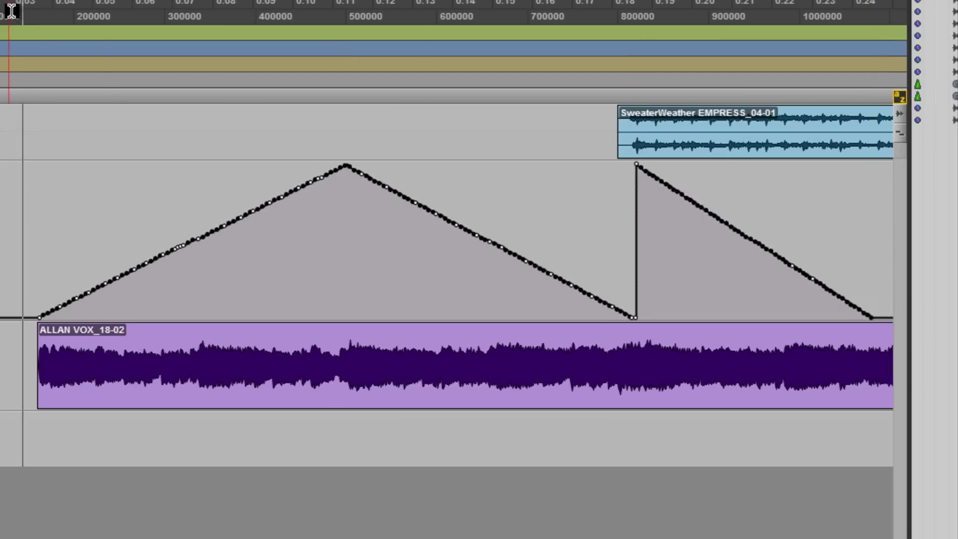
# Play back the balance LSB ramps and stop playback at 2|4|000
pyautogui.press('space')
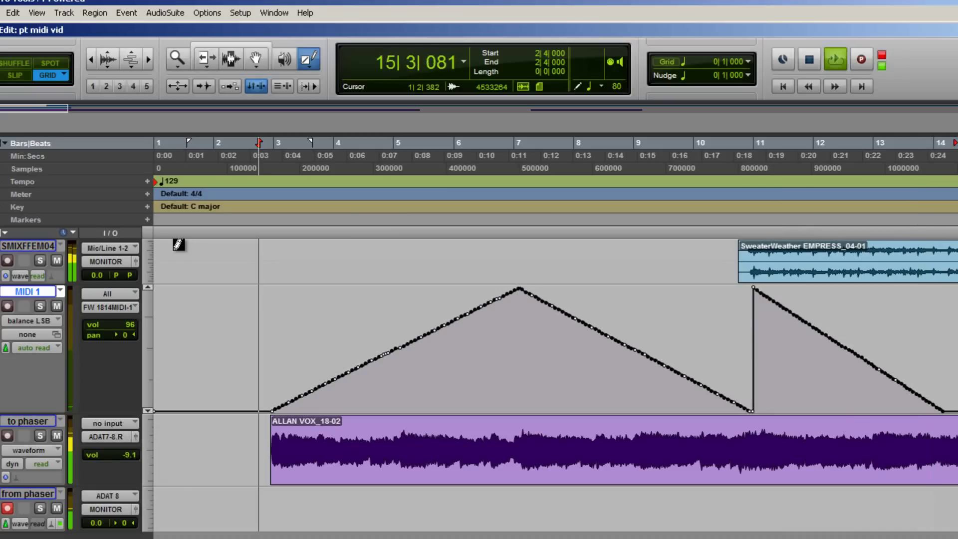
pyautogui.press('space')
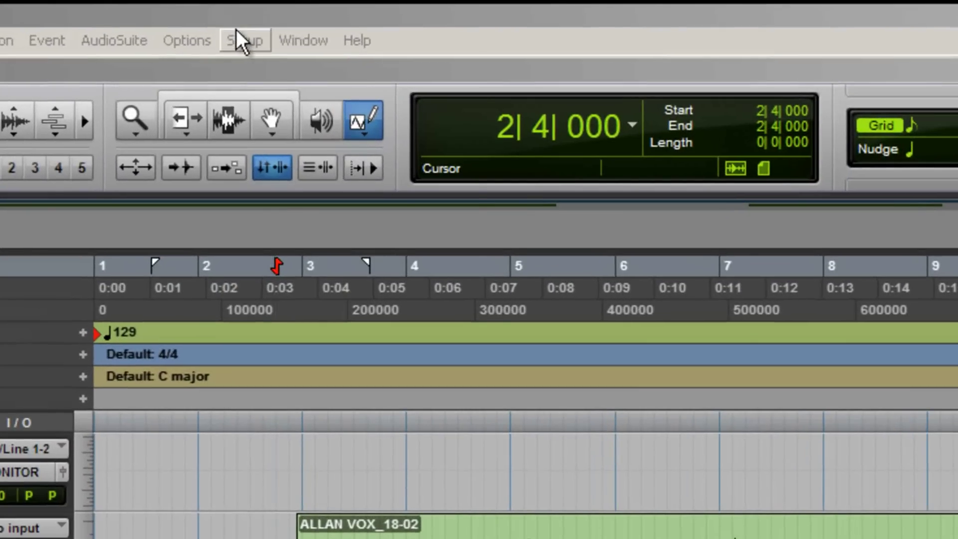
# Enable MIDI Beat Clock output to the FW 1814 MIDI port
pyautogui.click(236, 31)
pyautogui.moveTo(342, 282)
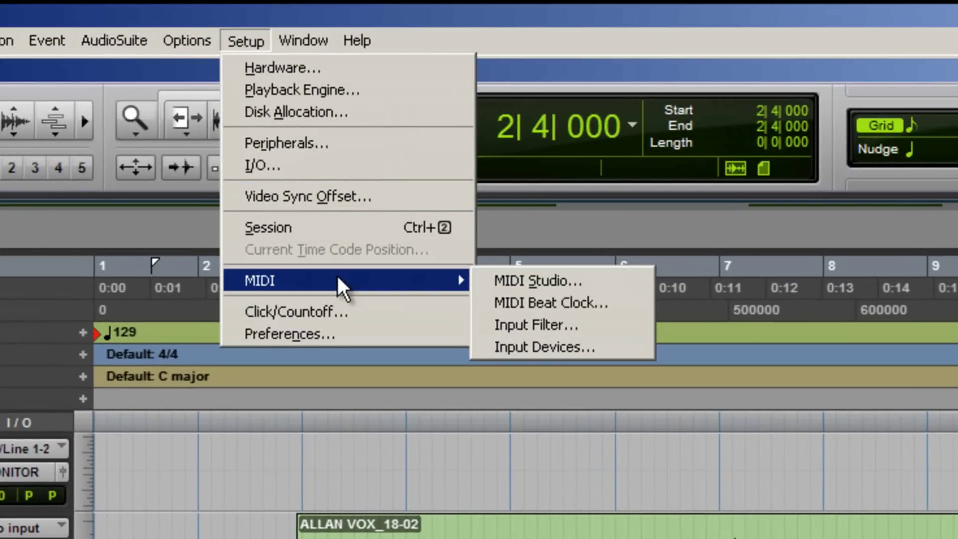
pyautogui.click(534, 304)
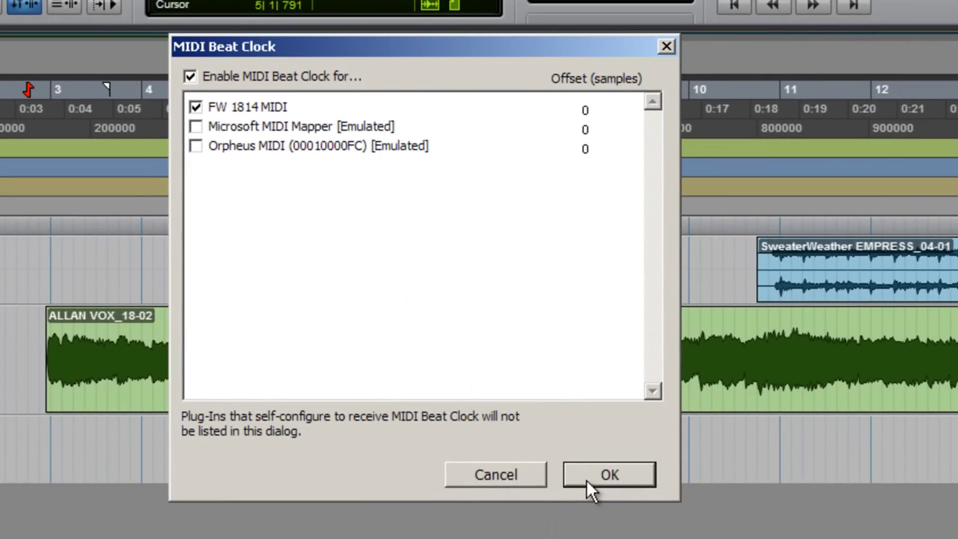
pyautogui.click(586, 480)
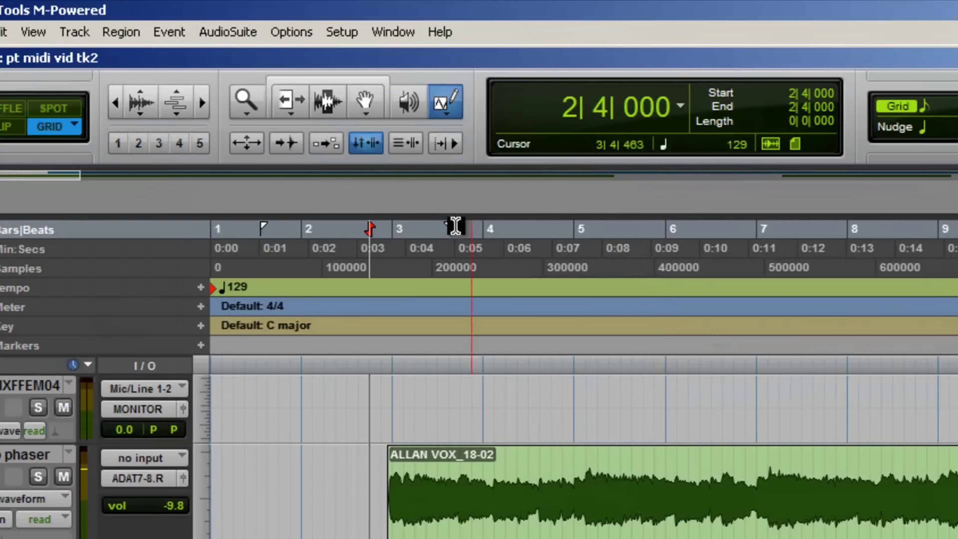
# Create a new MIDI track and place it directly under the to phaser track
pyautogui.click(79, 33)
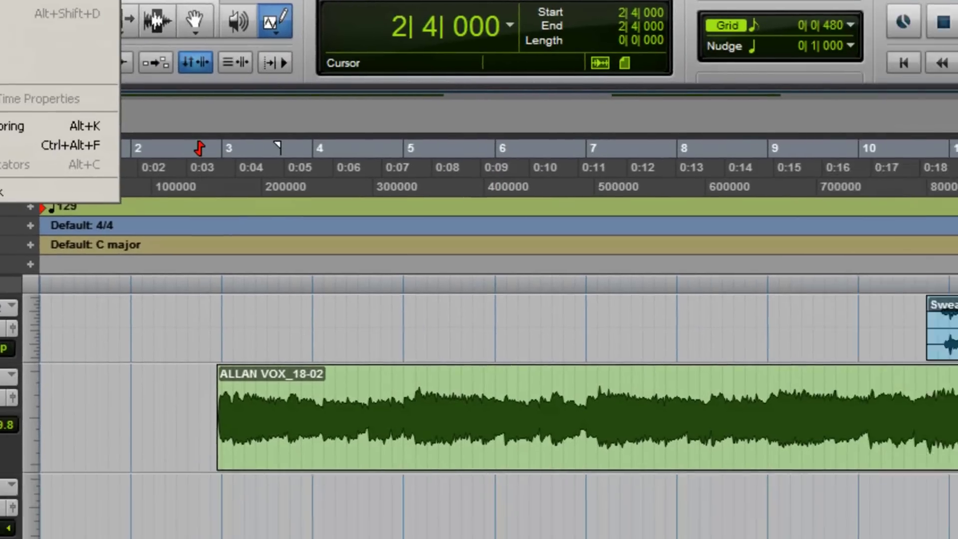
pyautogui.click(74, 55)
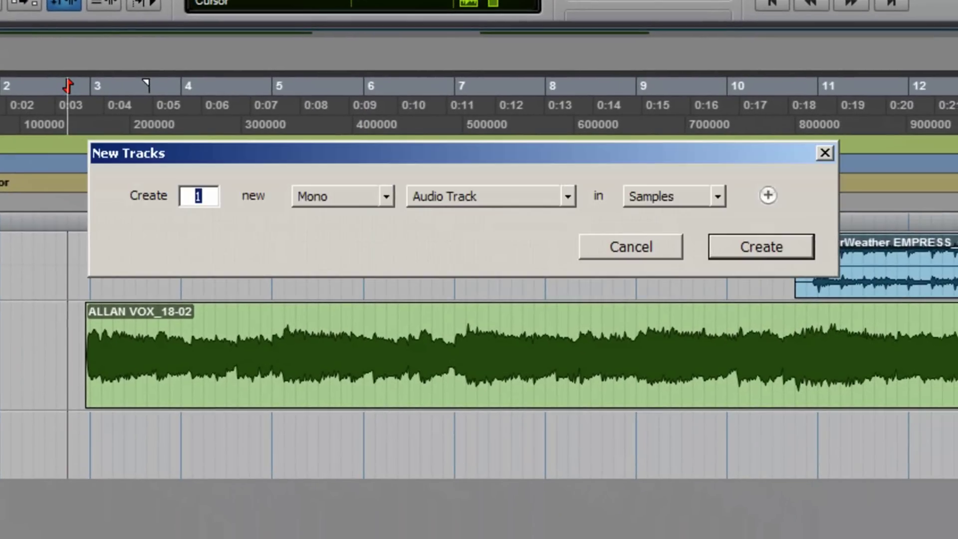
pyautogui.click(421, 200)
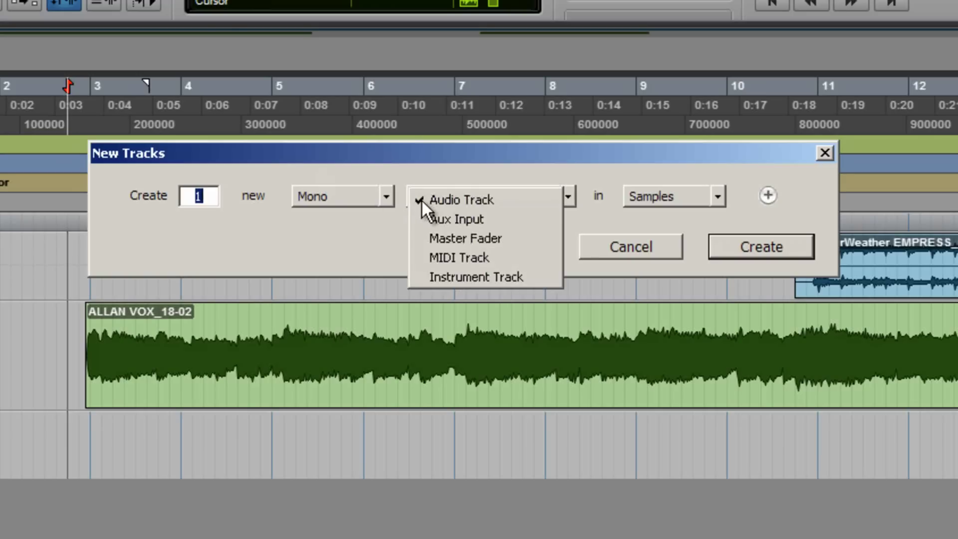
pyautogui.click(430, 252)
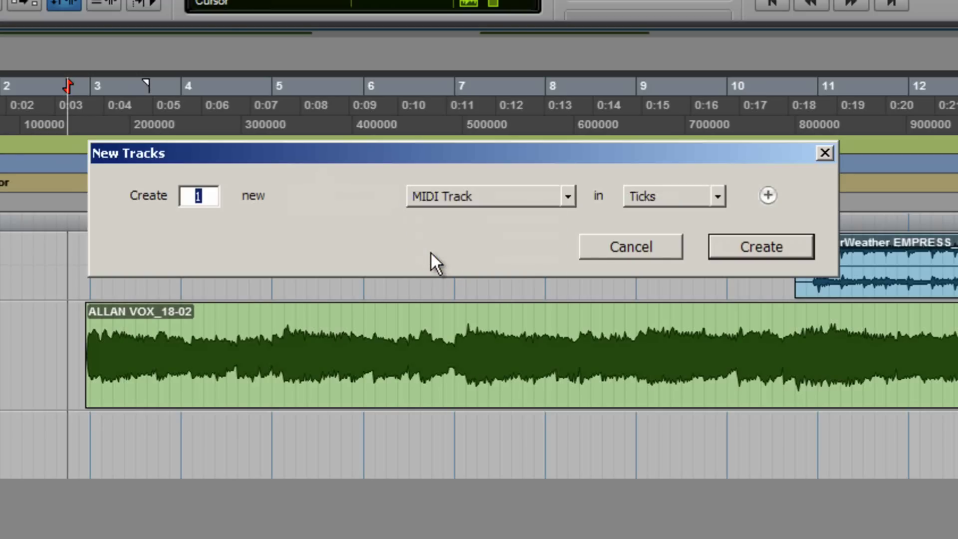
pyautogui.click(739, 251)
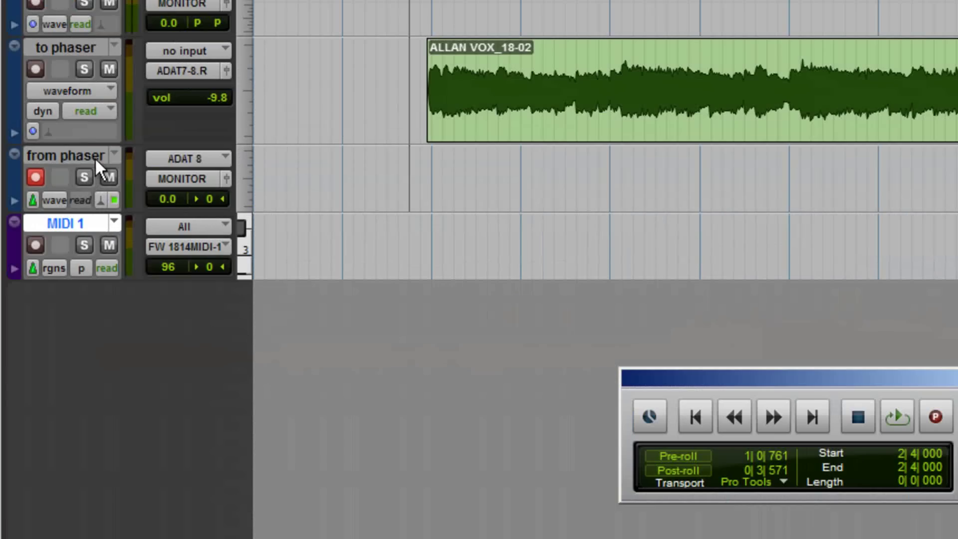
pyautogui.moveTo(95, 158); pyautogui.dragTo(95, 227)
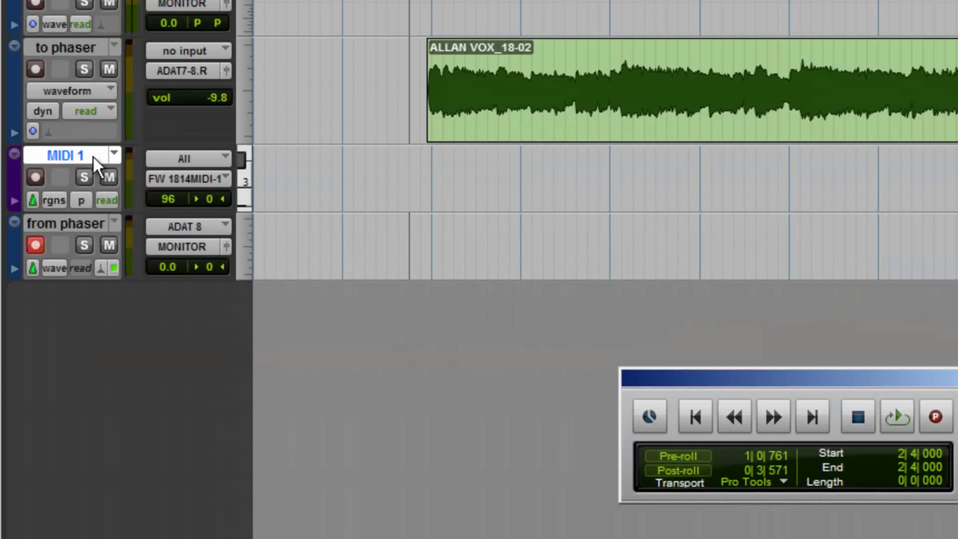
# Add controller undefined (20) to MIDI 1's automated controllers
pyautogui.click(56, 200)
pyautogui.moveTo(129, 414)
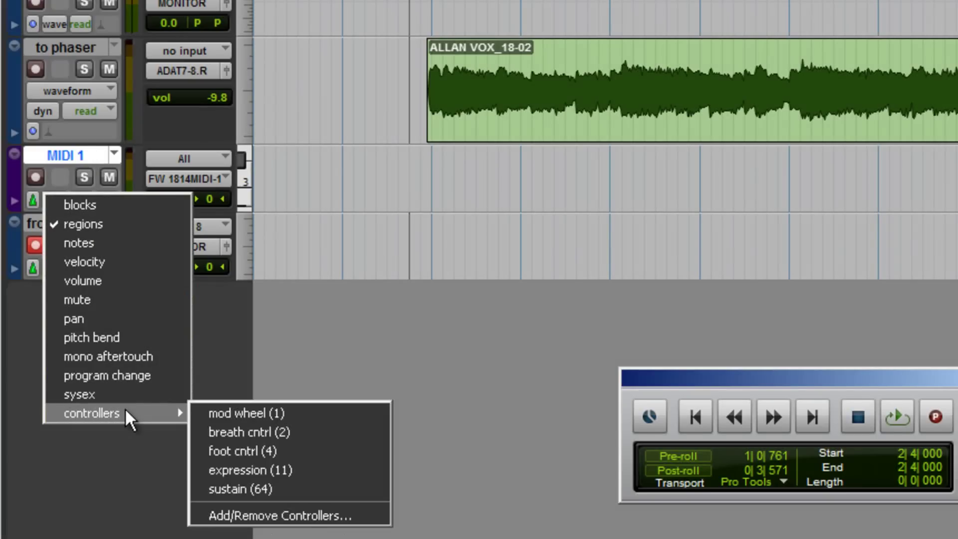
pyautogui.click(299, 513)
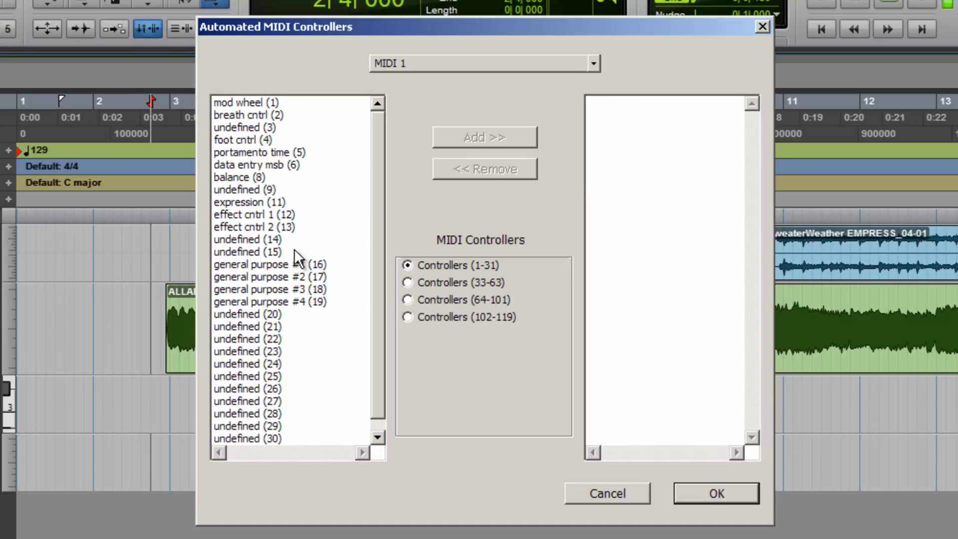
pyautogui.click(272, 314)
pyautogui.click(460, 136)
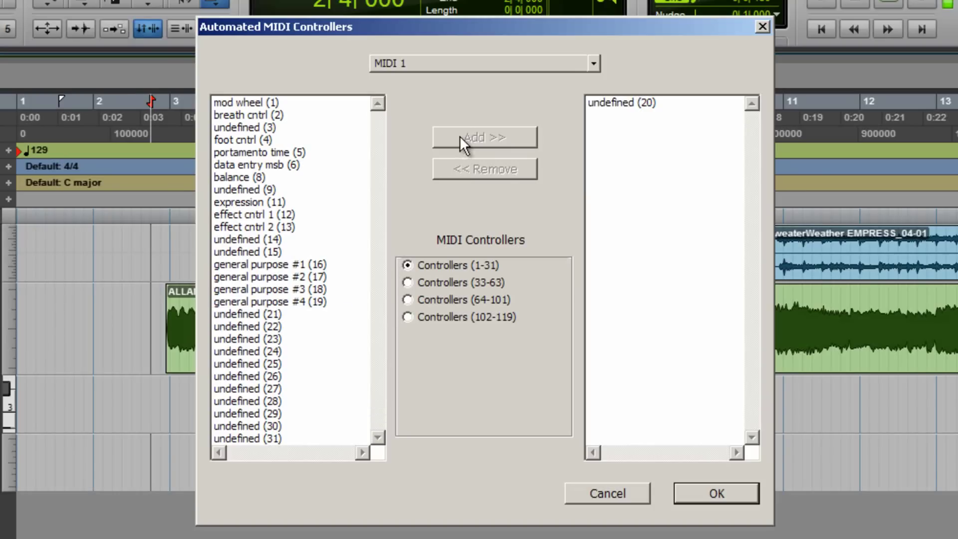
pyautogui.click(693, 492)
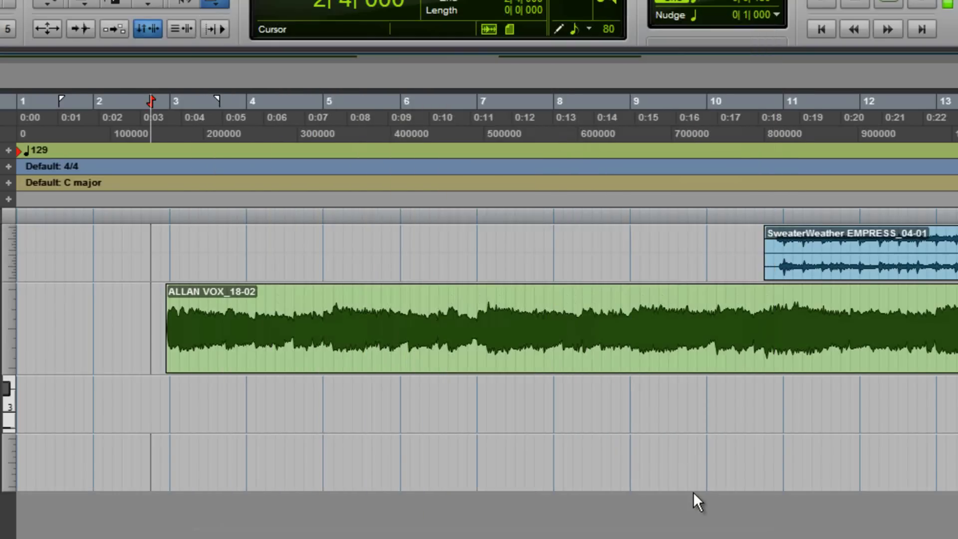
pyautogui.click(38, 235)
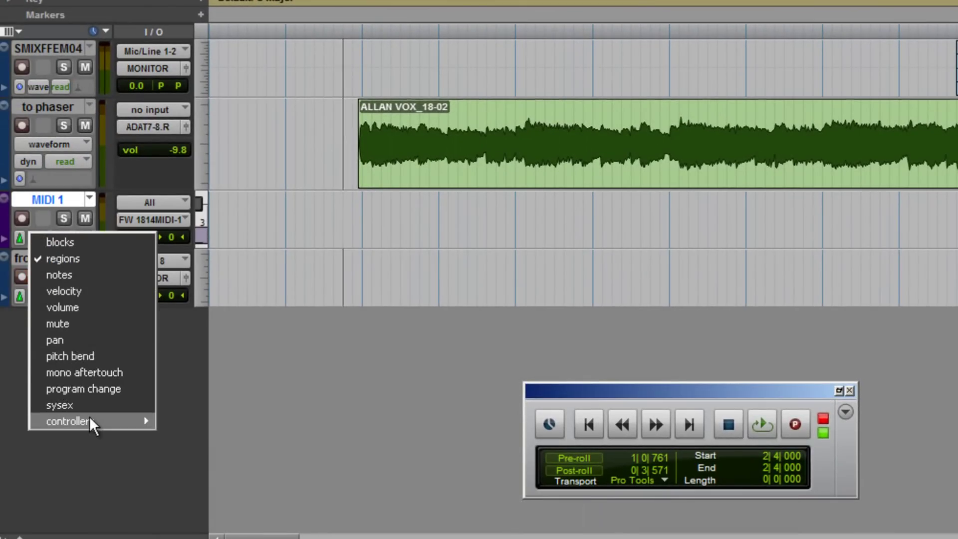
# Show MIDI 1's undefined (20) controller lane and make the track taller
pyautogui.moveTo(89, 417)
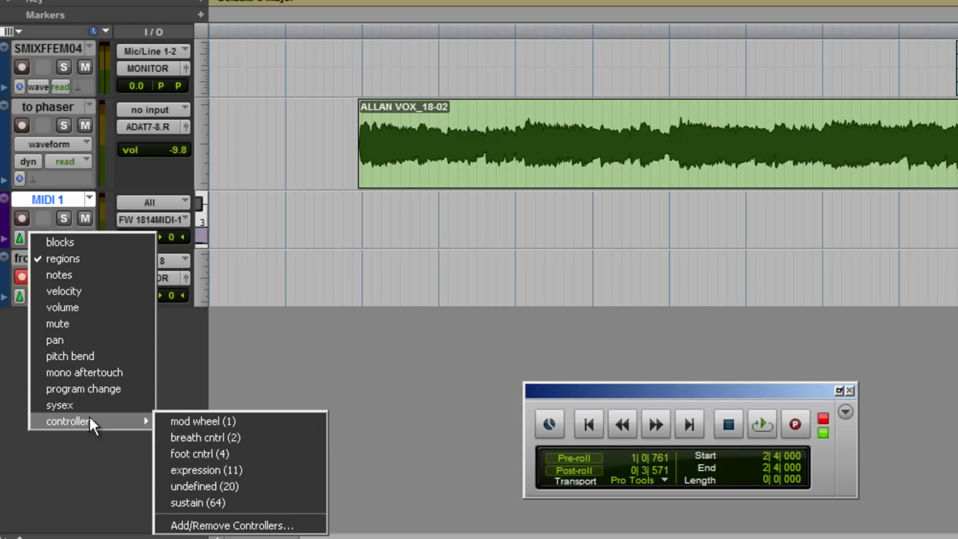
pyautogui.click(196, 485)
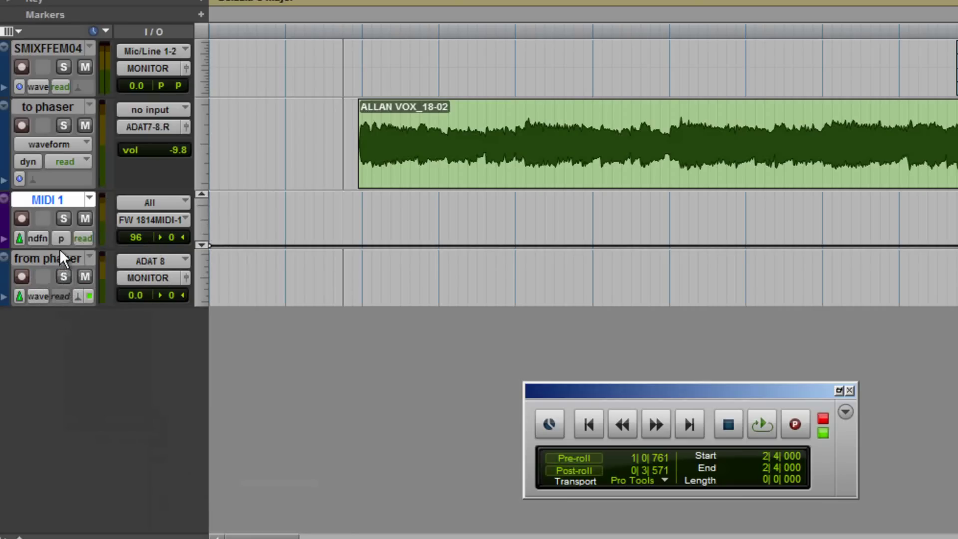
pyautogui.moveTo(59, 249); pyautogui.dragTo(65, 435)
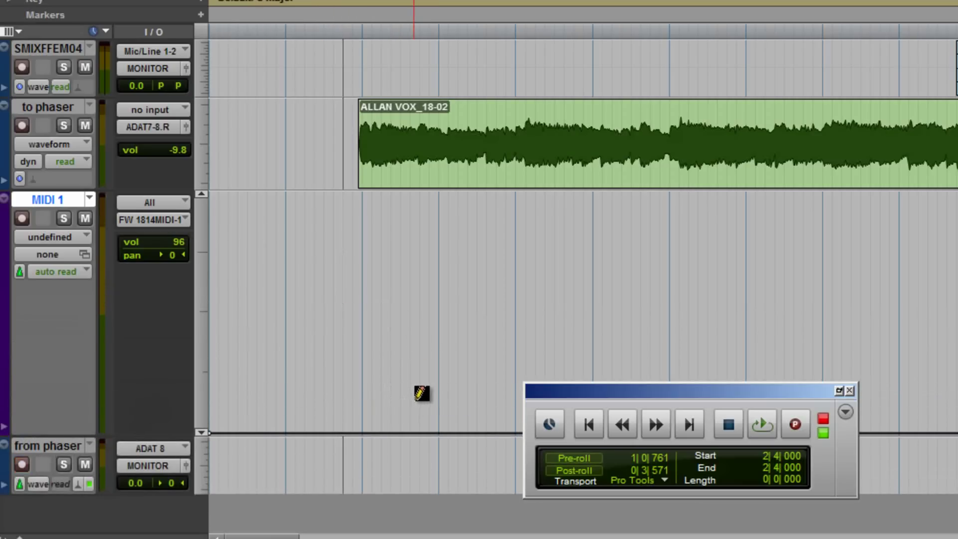
# Draw controller 20 step automation: high sections at 64, then drops to 0
pyautogui.moveTo(413, 312); pyautogui.dragTo(516, 311)
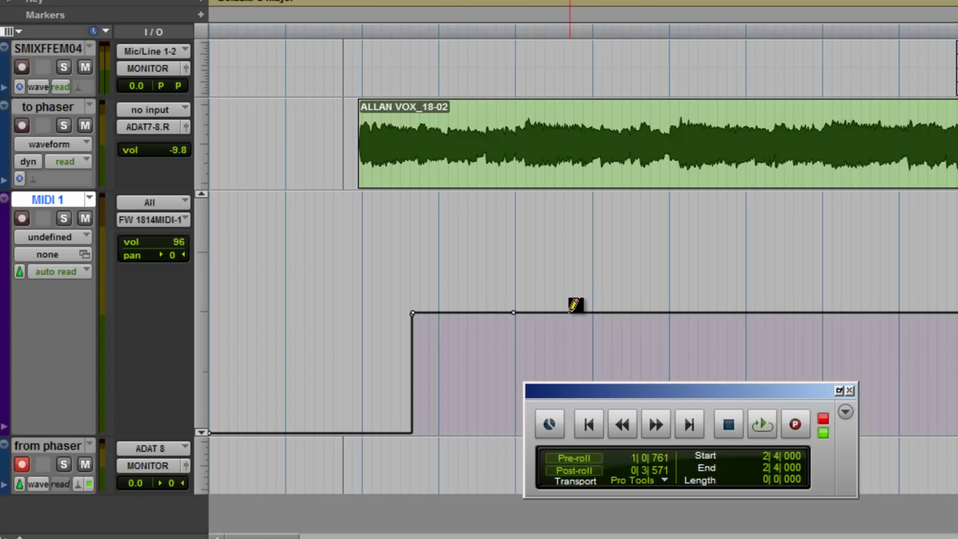
pyautogui.moveTo(579, 303); pyautogui.dragTo(675, 303)
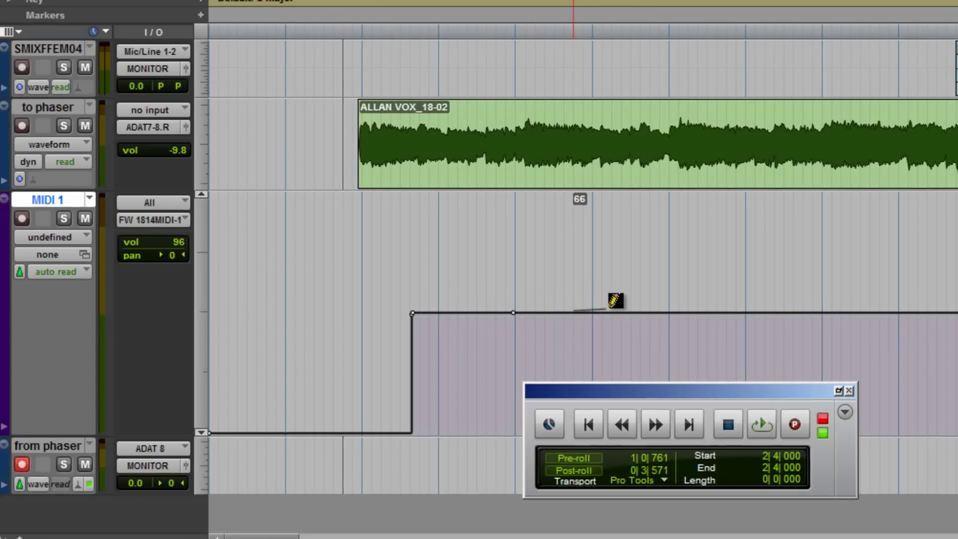
pyautogui.moveTo(508, 360); pyautogui.dragTo(508, 360)
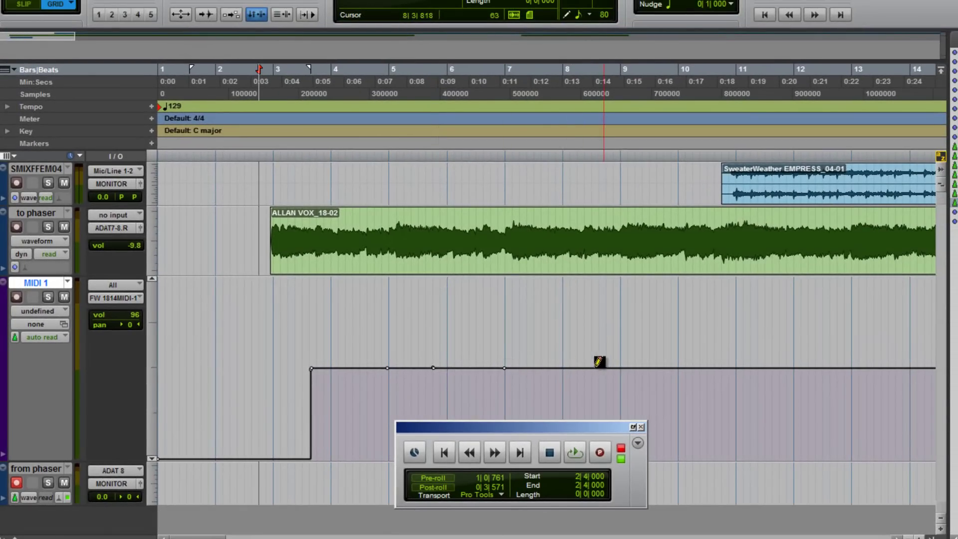
pyautogui.moveTo(552, 360); pyautogui.dragTo(739, 362)
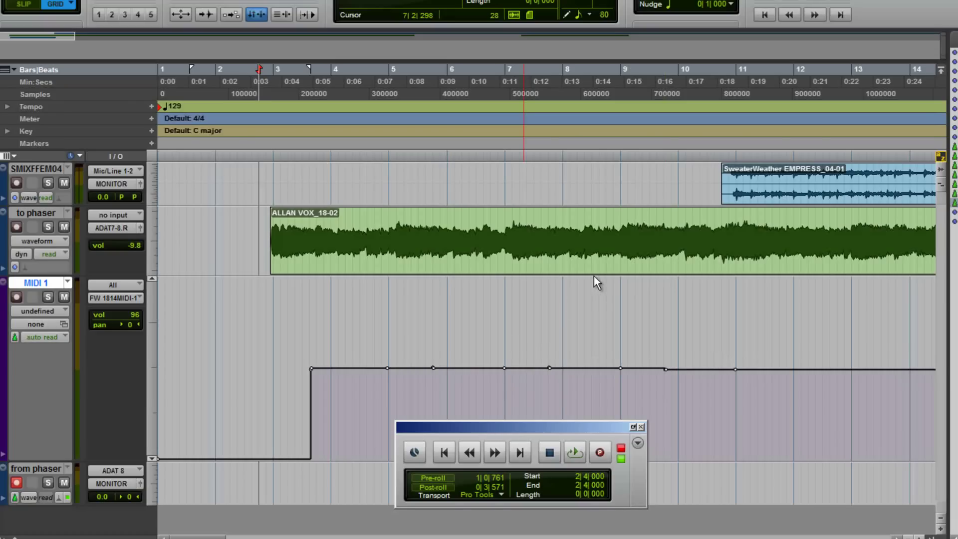
pyautogui.moveTo(485, 427); pyautogui.dragTo(593, 275)
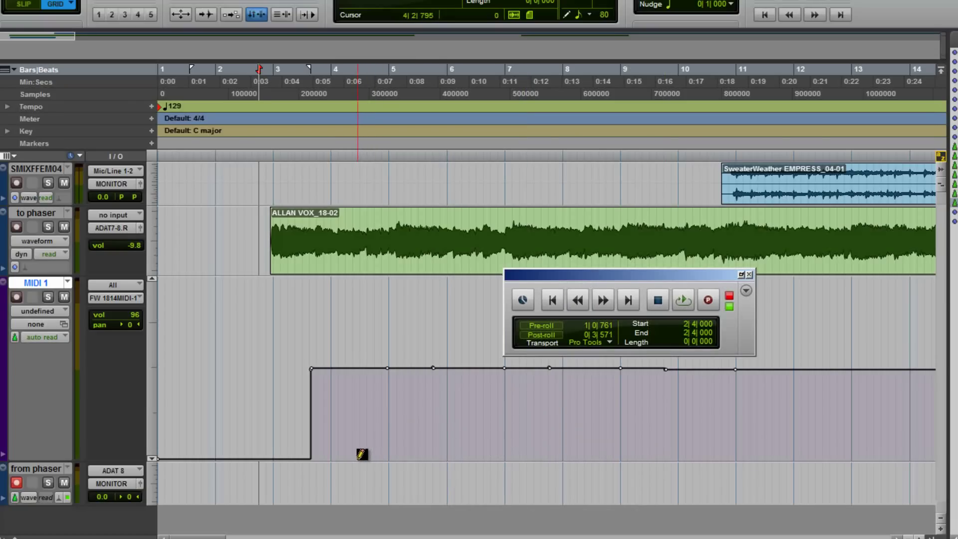
pyautogui.moveTo(394, 453)
pyautogui.mouseDown()
pyautogui.moveTo(447, 451)
pyautogui.moveTo(434, 455)
pyautogui.mouseUp()
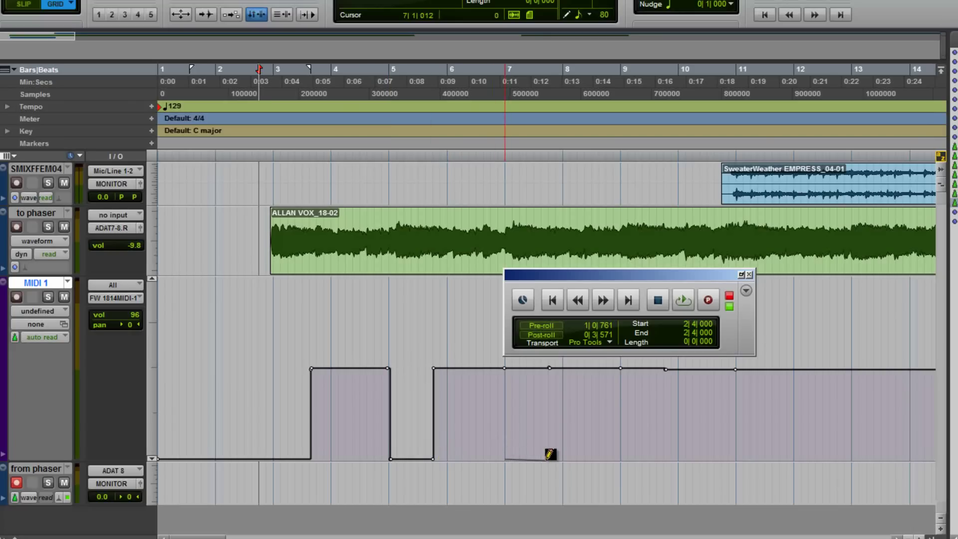
pyautogui.moveTo(553, 454); pyautogui.dragTo(552, 455)
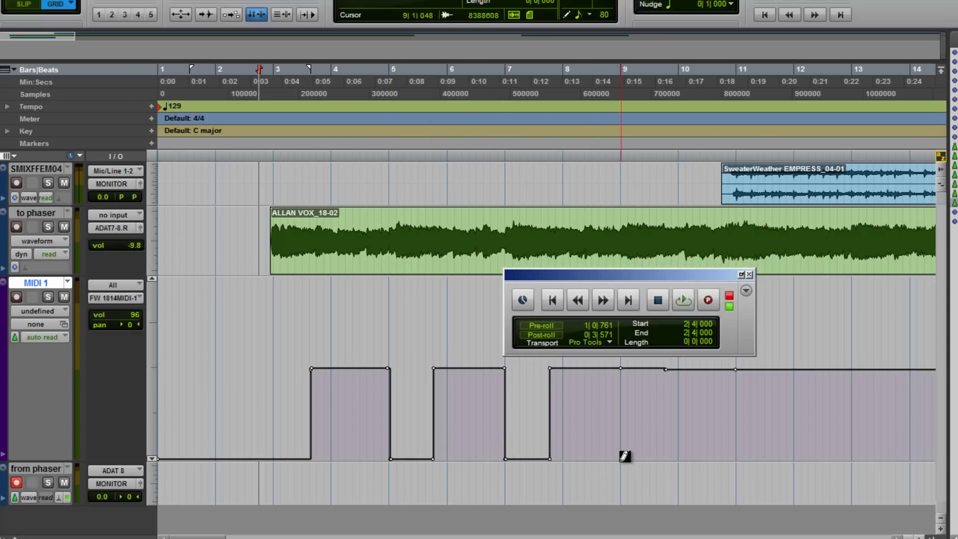